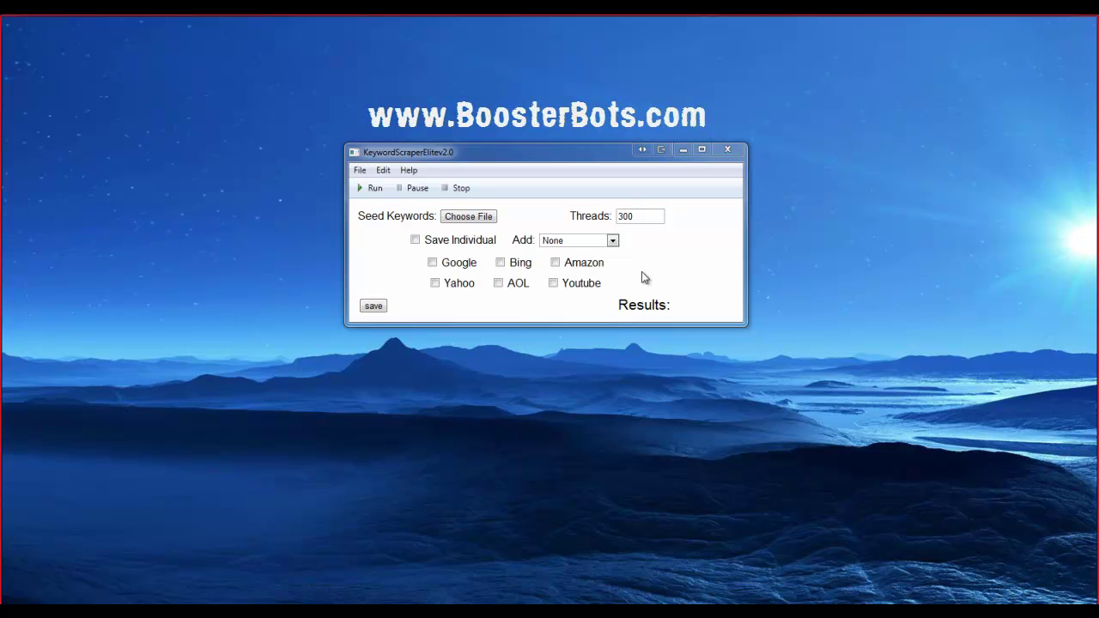
- With threads at 300, set the Add expansion option to Keyword AA-ZZ
{"action": "left_click", "coordinate": [633, 215]}
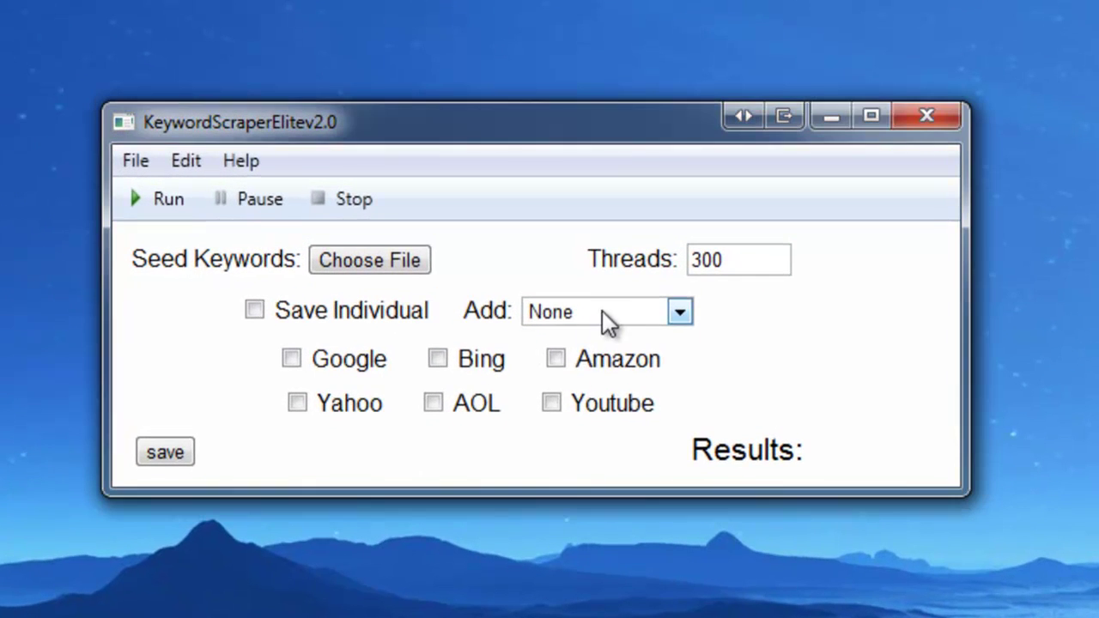
{"action": "left_click", "coordinate": [602, 311]}
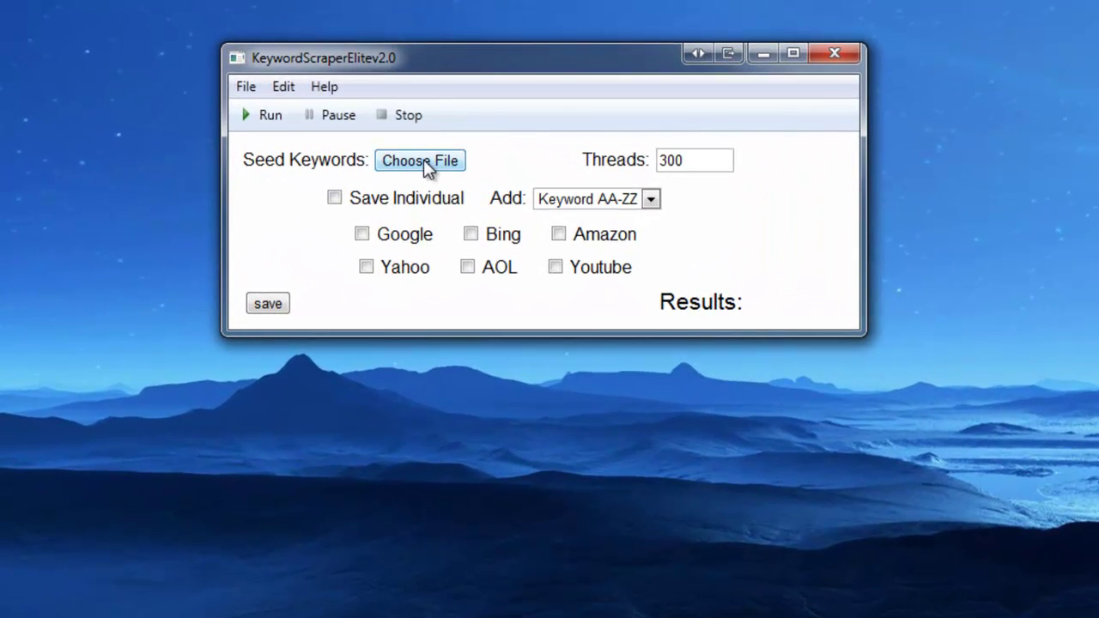
- Load keywords.txt as the seed keywords file through Choose File
{"action": "left_click", "coordinate": [424, 162]}
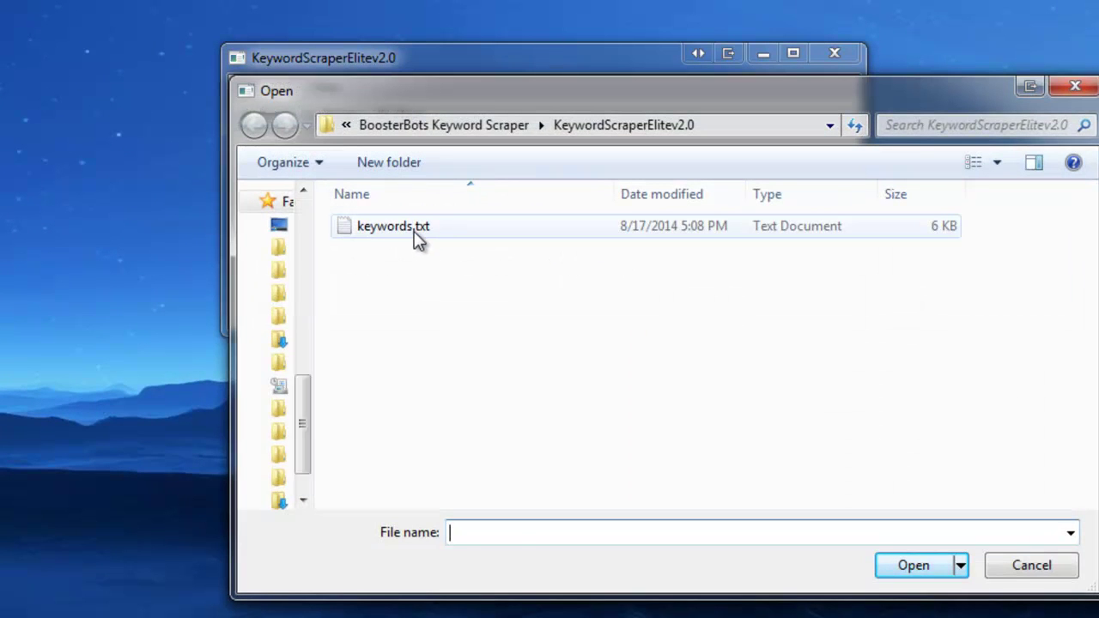
{"action": "left_click", "coordinate": [414, 231]}
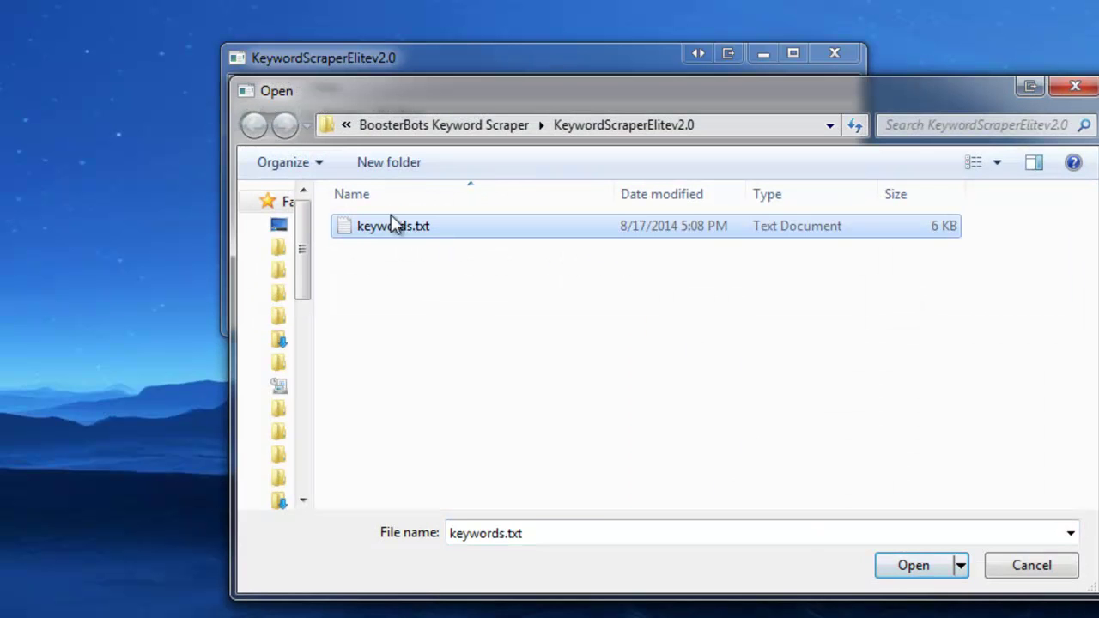
{"action": "left_click", "coordinate": [940, 566]}
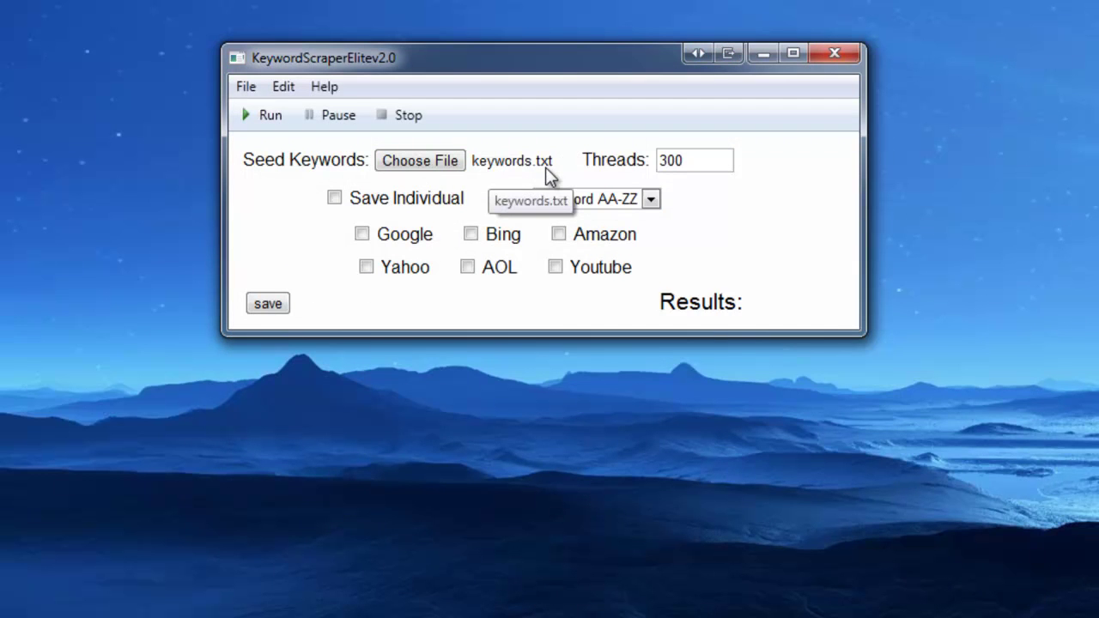
{"action": "left_click", "coordinate": [690, 161]}
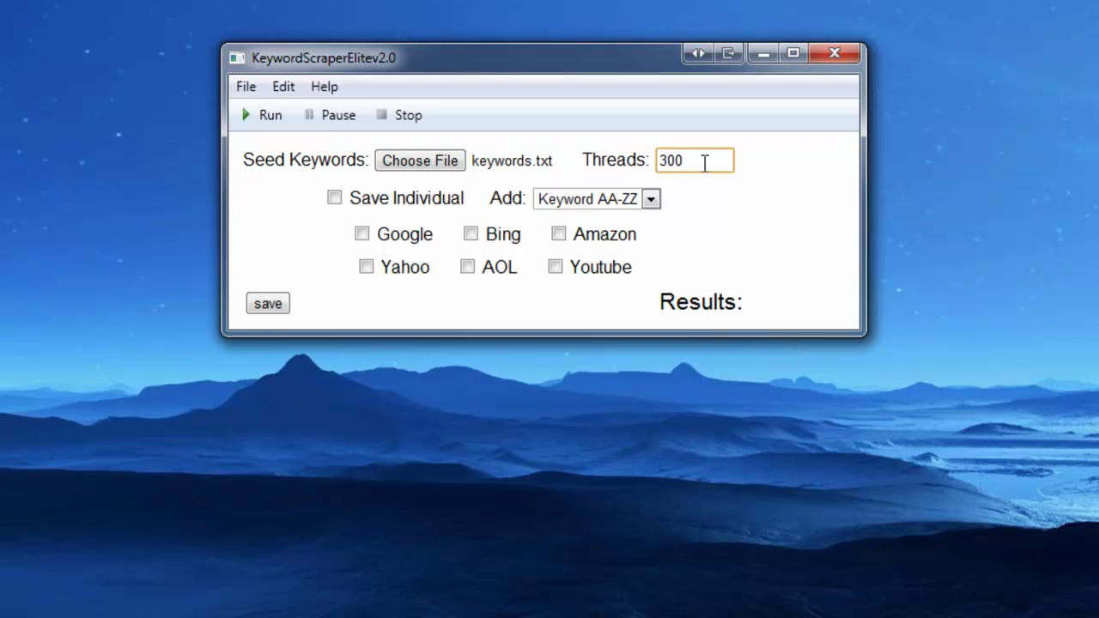
{"action": "left_click_drag", "start_coordinate": [711, 160], "coordinate": [654, 163]}
- Set expansion to Keyword A-Z, tick all six search engines, and run the scrape
{"action": "left_click", "coordinate": [651, 201]}
{"action": "left_click", "coordinate": [584, 240]}
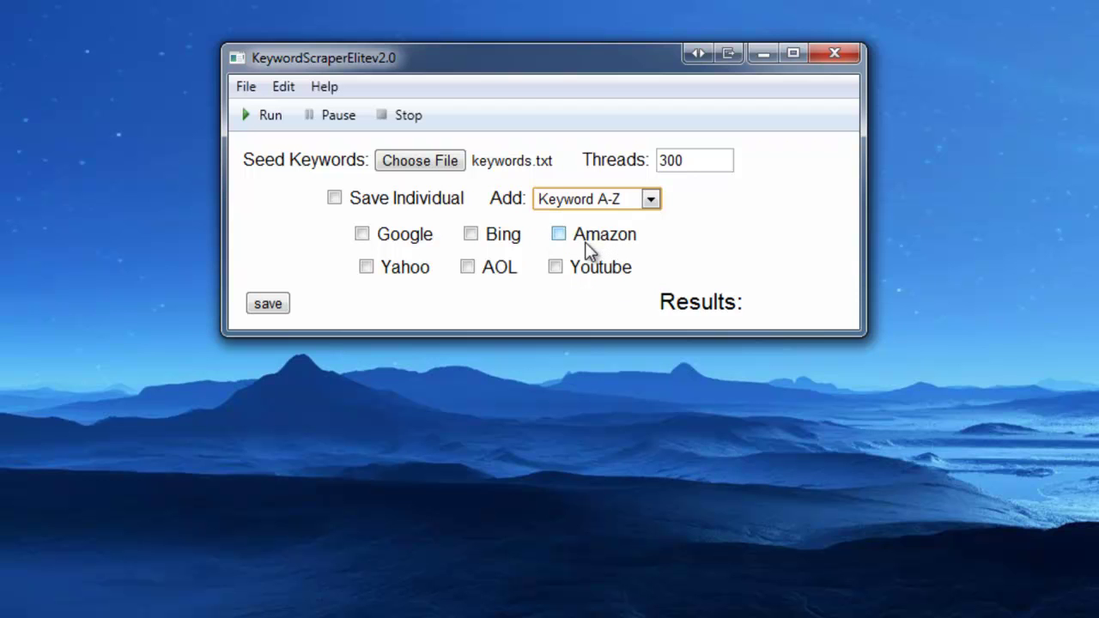
{"action": "left_click", "coordinate": [411, 236]}
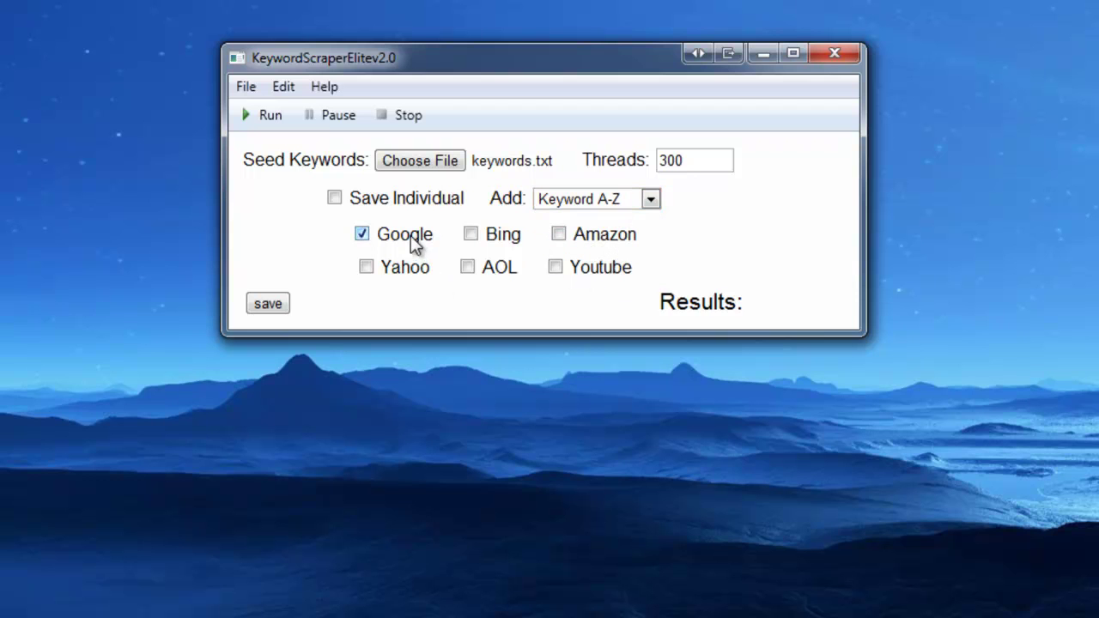
{"action": "left_click", "coordinate": [496, 235]}
{"action": "left_click", "coordinate": [606, 235]}
{"action": "left_click", "coordinate": [421, 268]}
{"action": "left_click", "coordinate": [496, 269]}
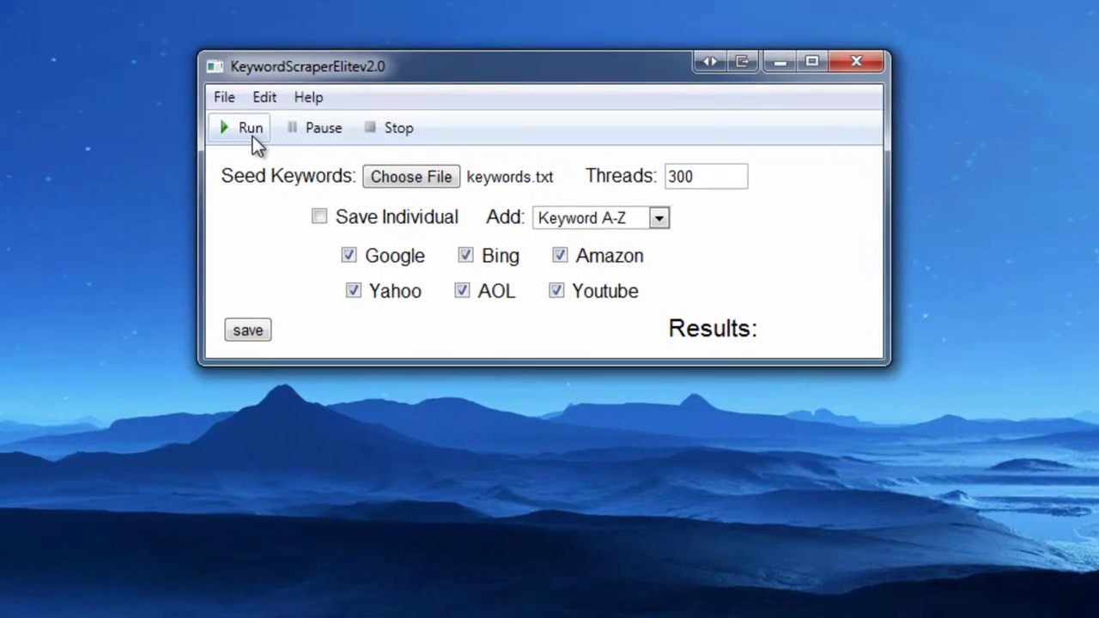
{"action": "left_click", "coordinate": [191, 176]}
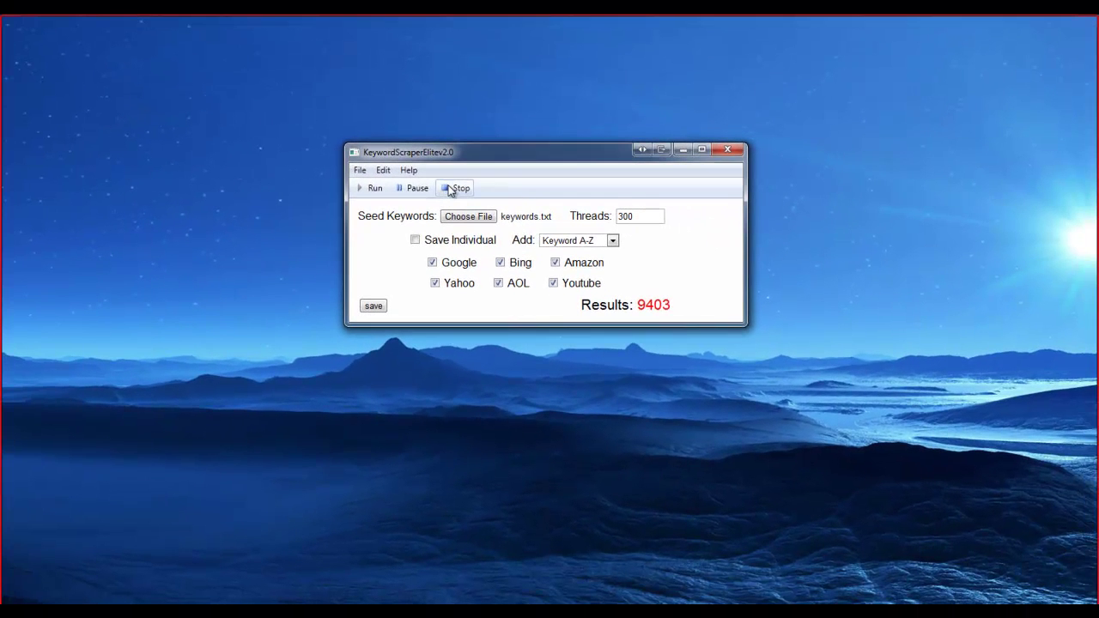
- Stop the scrape at 9570 results and save them as scrapekeyword in KeywordScraperElitev2.0
{"action": "left_click", "coordinate": [448, 190]}
{"action": "left_click", "coordinate": [374, 307]}
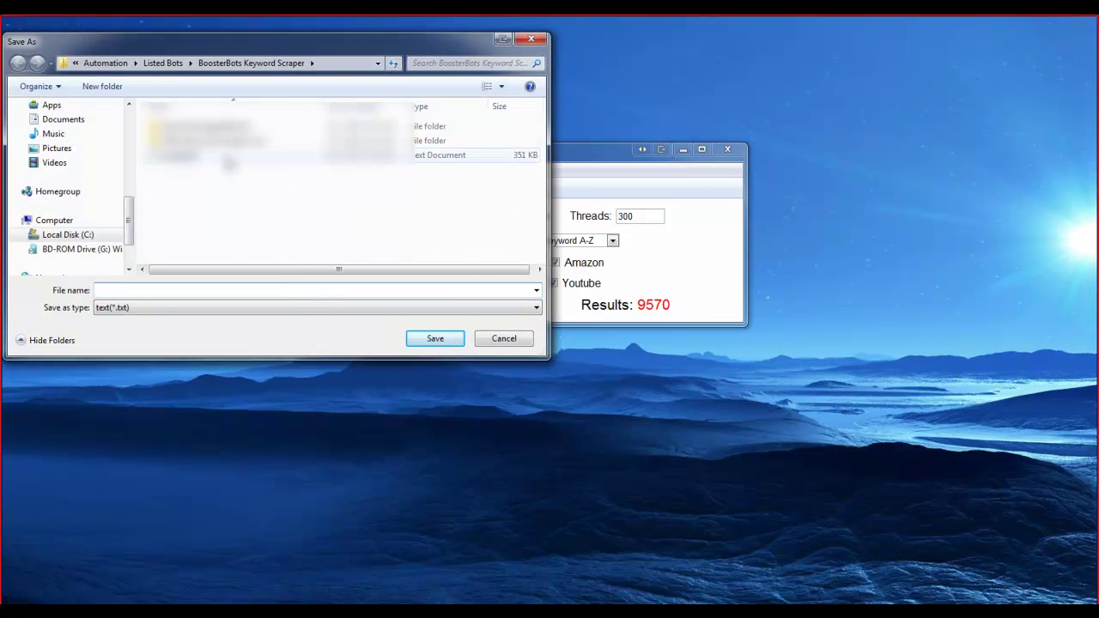
{"action": "double_click", "coordinate": [215, 129]}
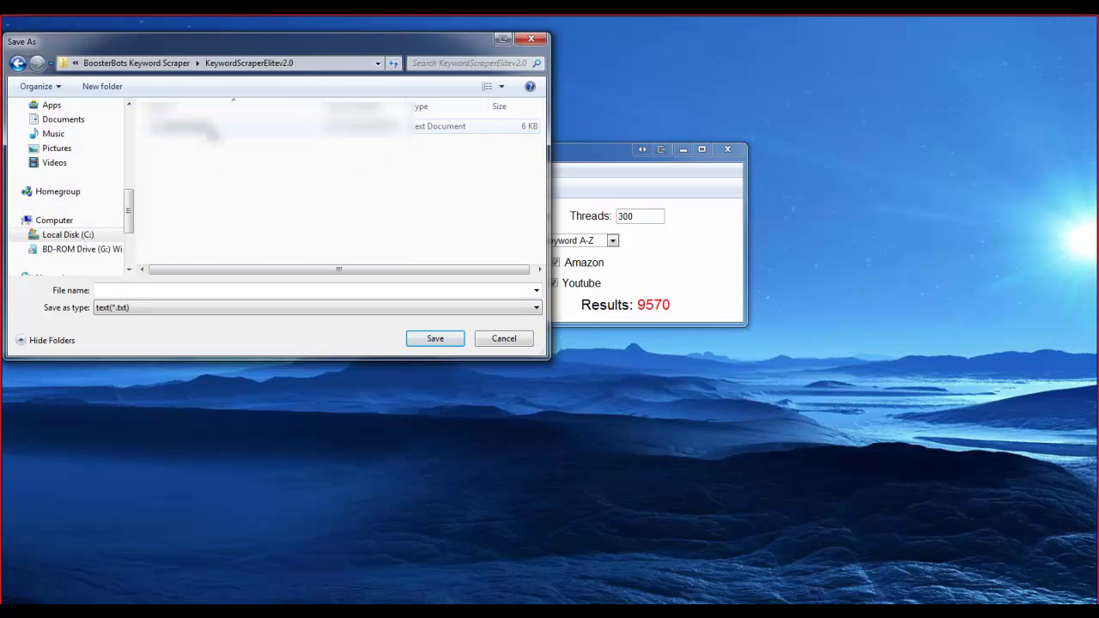
{"action": "left_click", "coordinate": [189, 290]}
{"action": "type", "text": "scrapekeyword"}
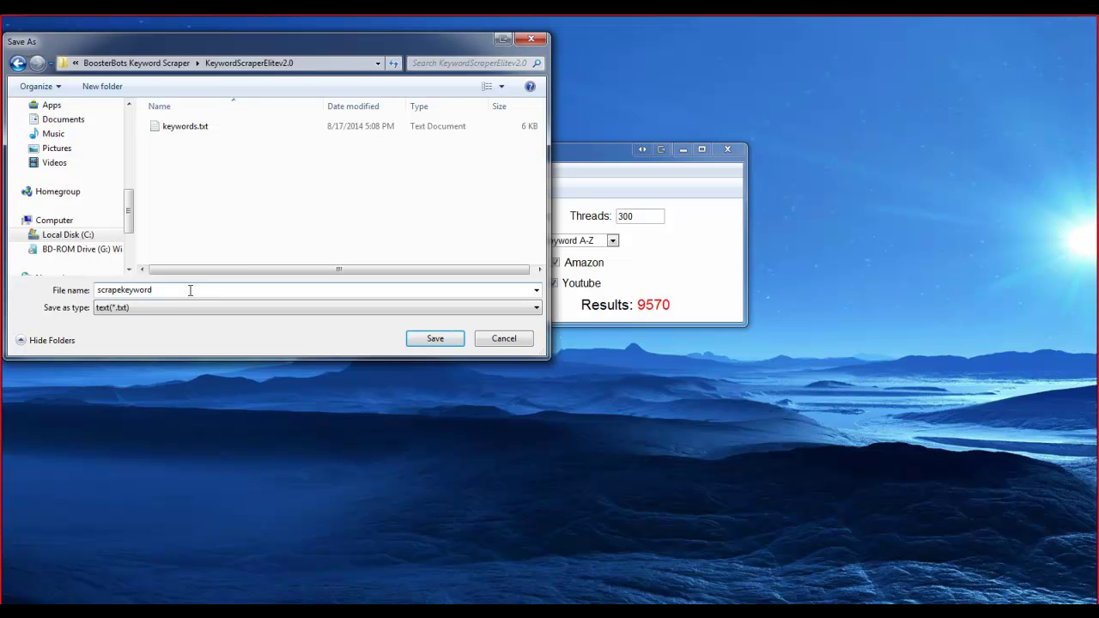
{"action": "key", "text": "Return"}
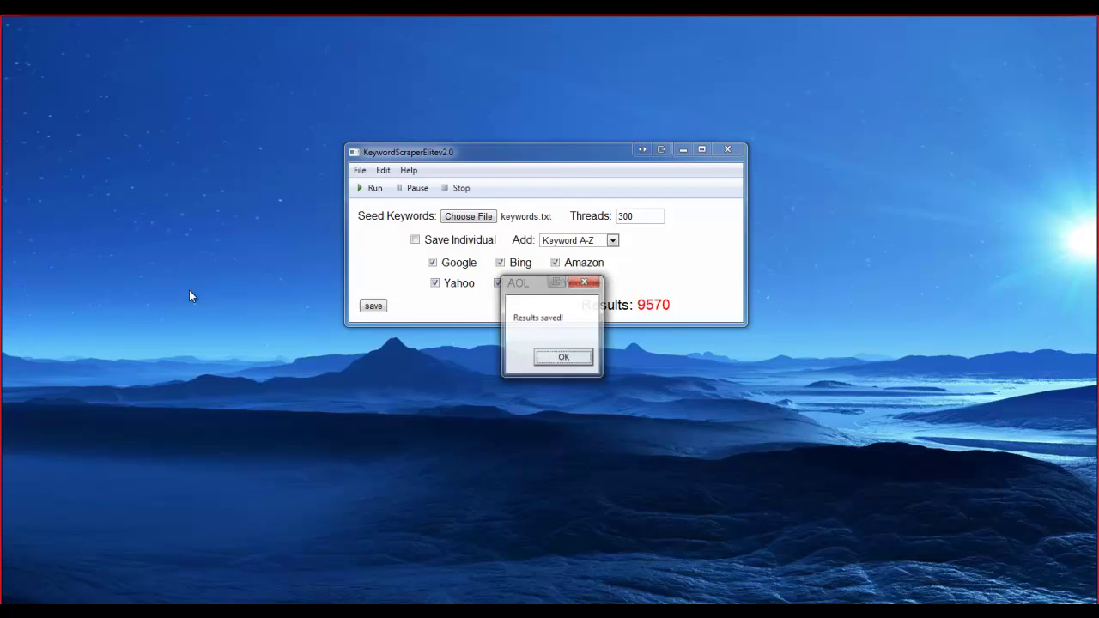
- Dismiss the 'Results saved!' confirmation with OK
{"action": "left_click", "coordinate": [564, 359]}
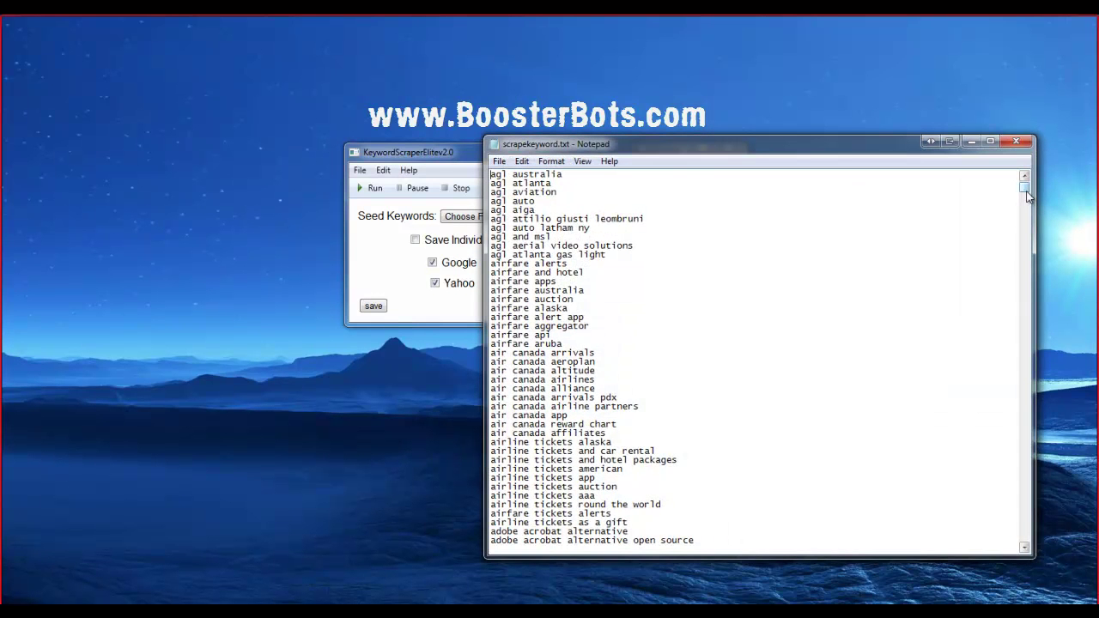
- Scroll scrapekeyword.txt in Notepad down to the chat, dragon ball z and easter keywords
{"action": "left_click_drag", "start_coordinate": [1028, 196], "coordinate": [1028, 518]}
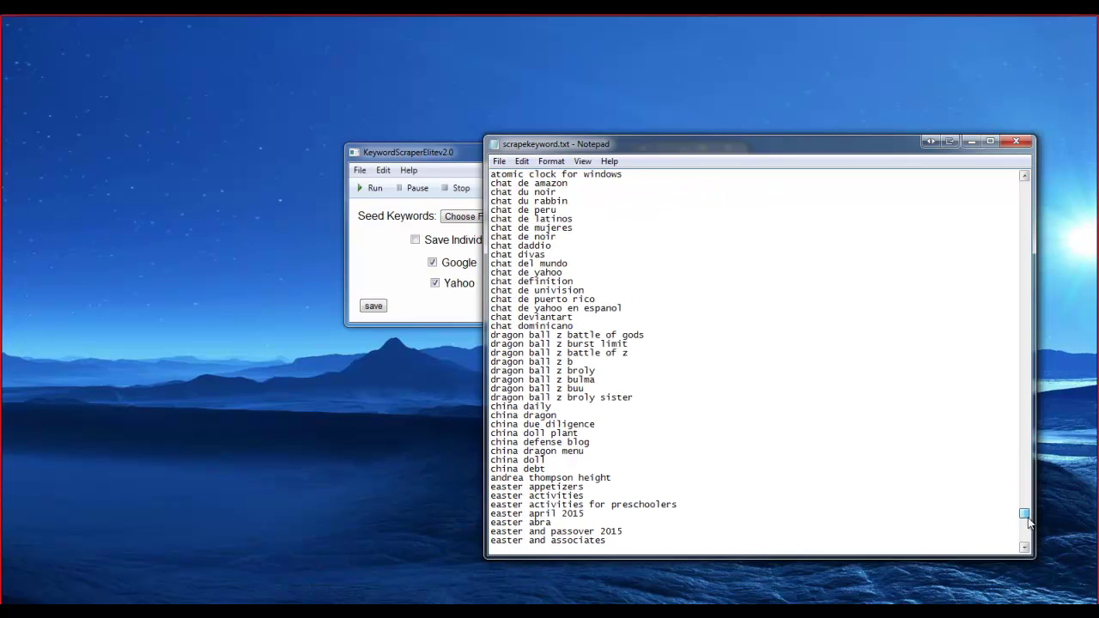